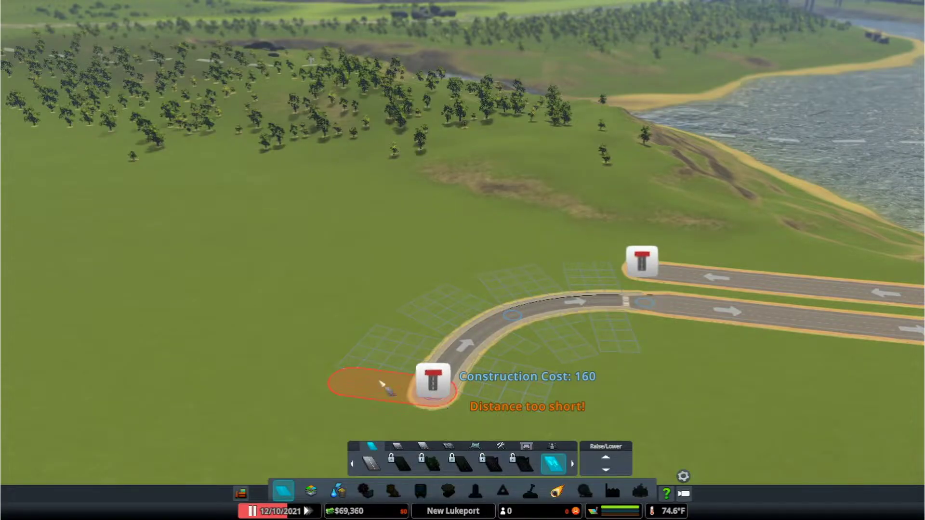
- Place a new road's start node at the end of the curved highway exit ramp
left_click(350, 382)
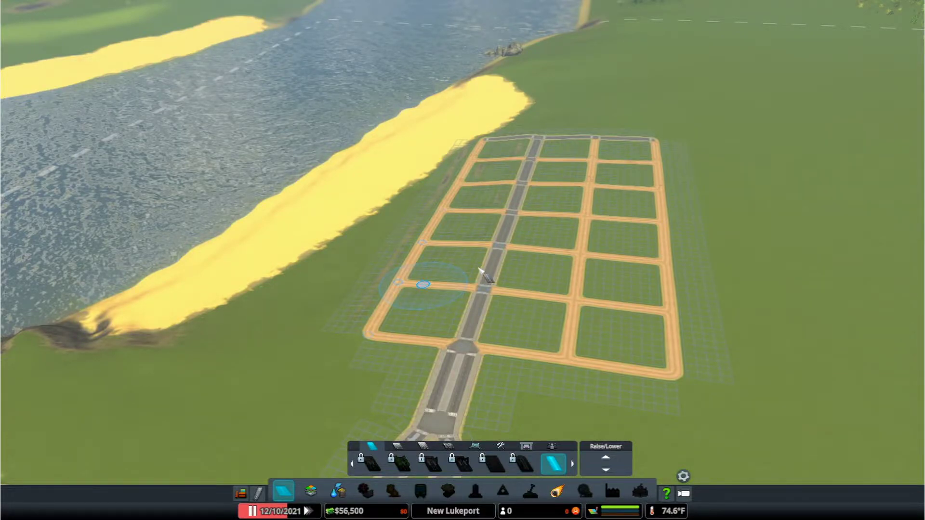
- Close the Roads tool, leaving the finished riverside block grid in place
key("Escape")
scroll(484, 275, "up", 10)
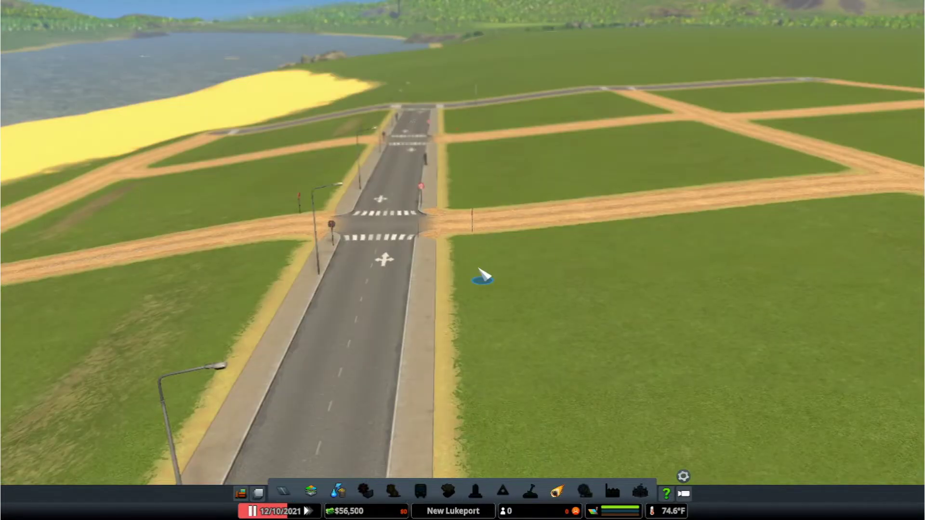
scroll(483, 275, "down", 3)
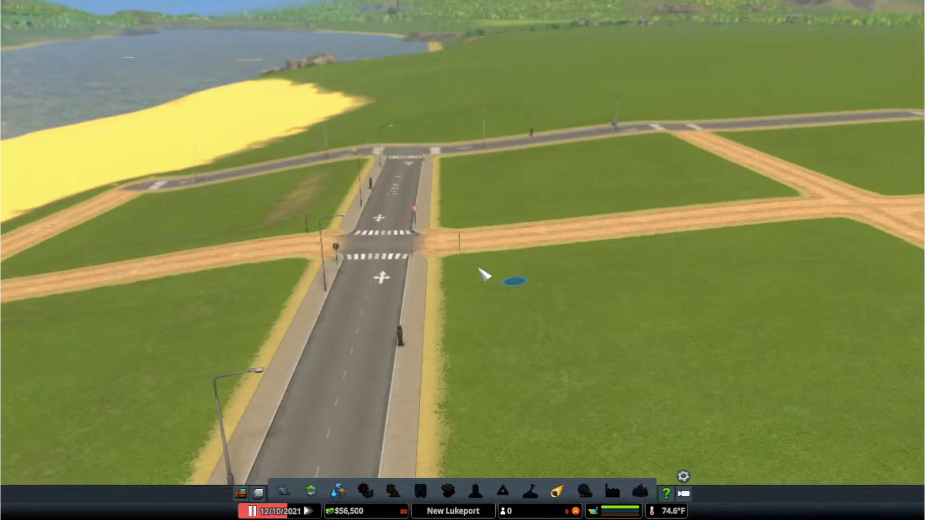